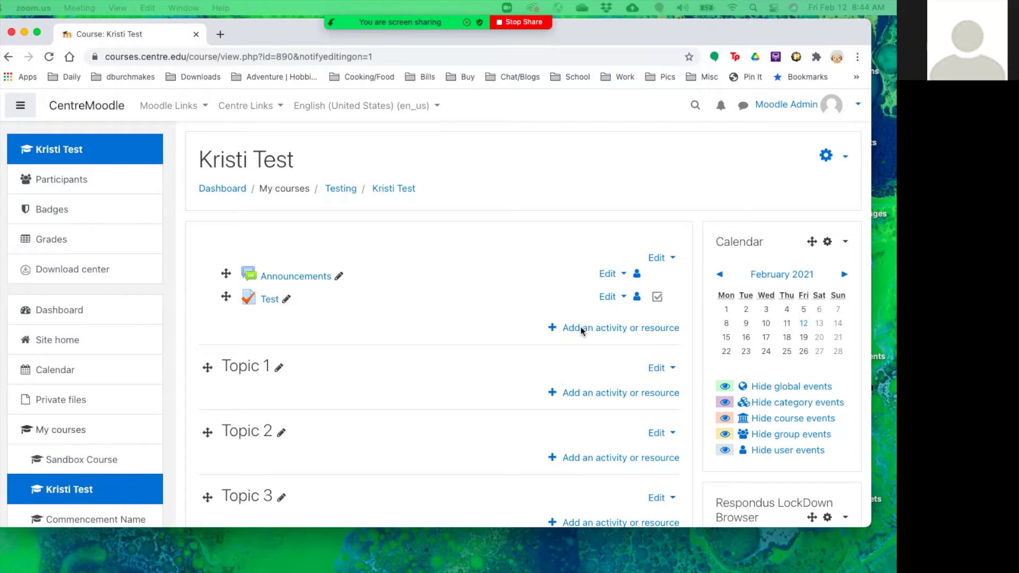
# Add a new Quiz activity to the Kristi Test course from the activity chooser
pyautogui.click(566, 326)
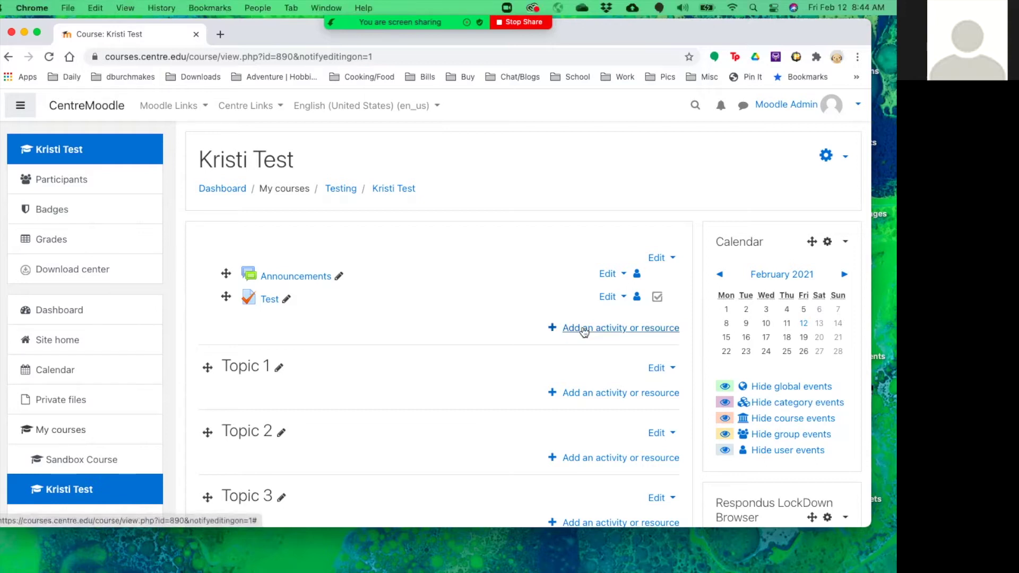
pyautogui.click(584, 330)
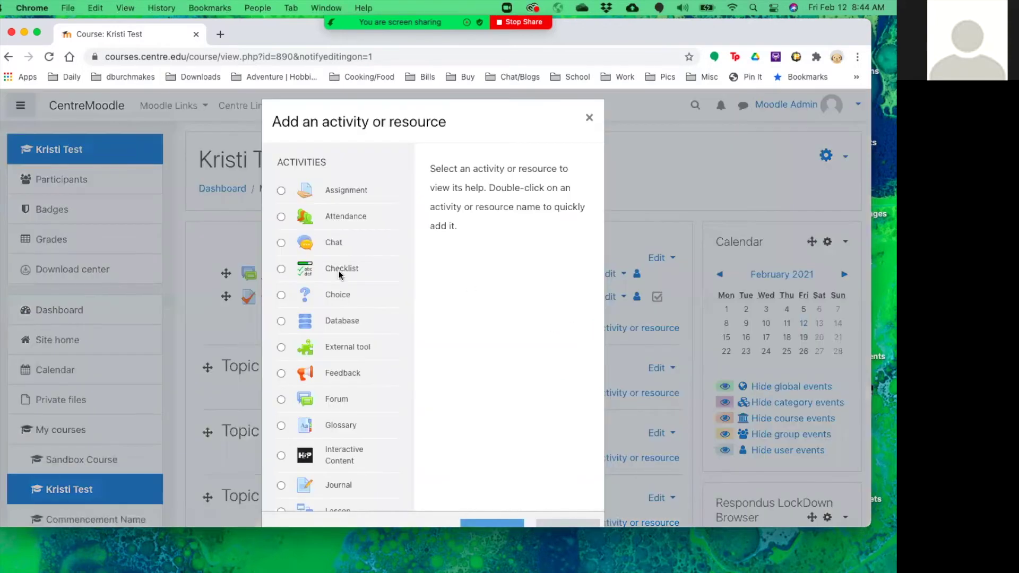
pyautogui.scroll(-5, 334, 388)
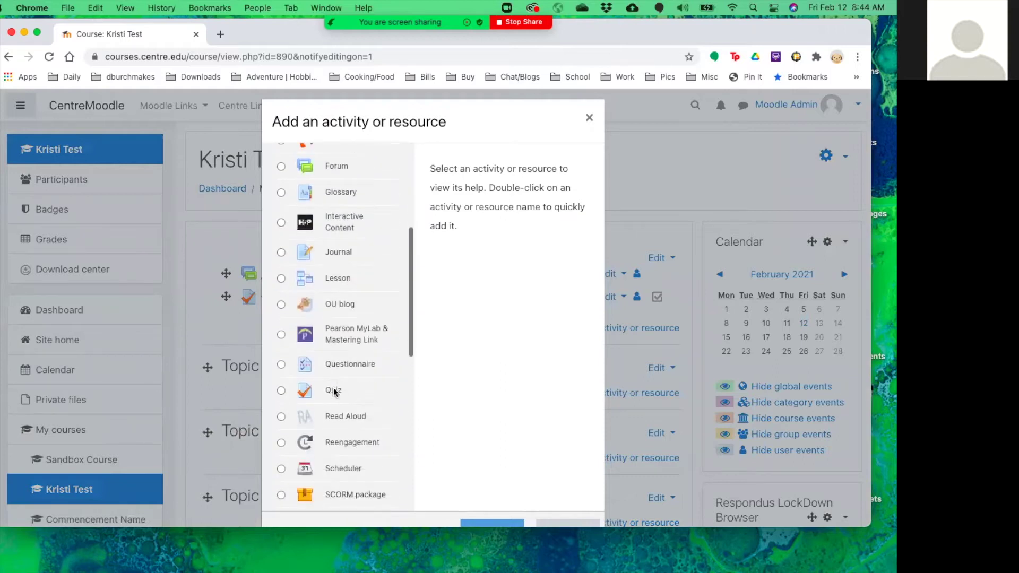
pyautogui.click(282, 390)
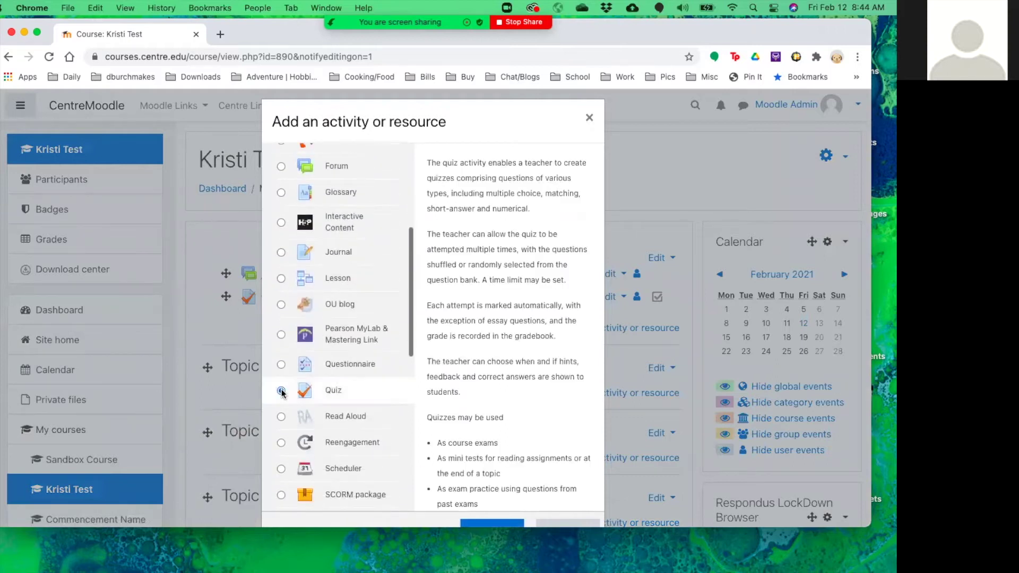
pyautogui.click(494, 523)
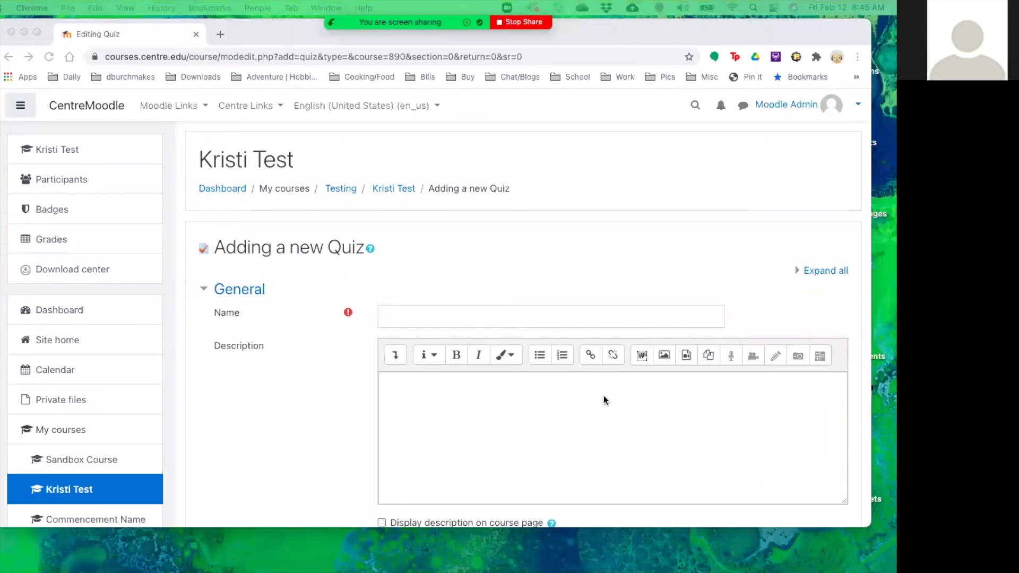
# Name the quiz 'Test Quiz', save it with default settings and display it
pyautogui.click(556, 323)
pyautogui.click(556, 319)
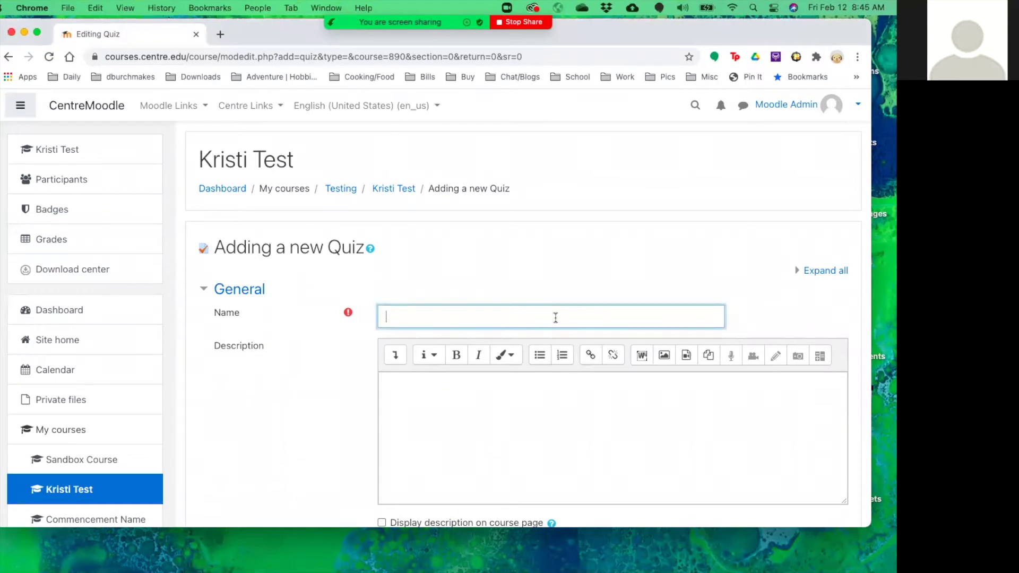
pyautogui.write('Test Quiz')
pyautogui.scroll(-6, 352, 425)
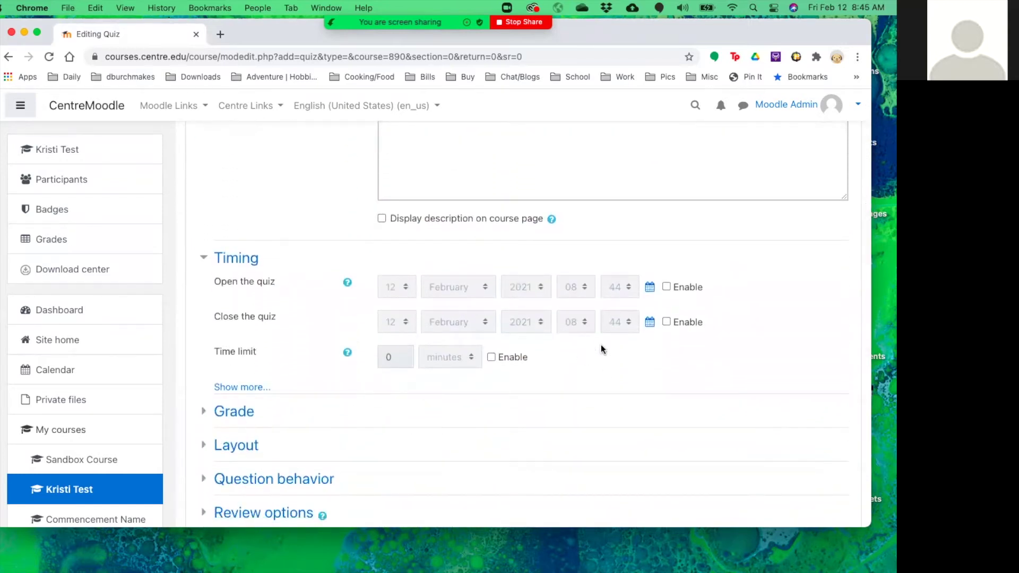
pyautogui.scroll(-2, 493, 393)
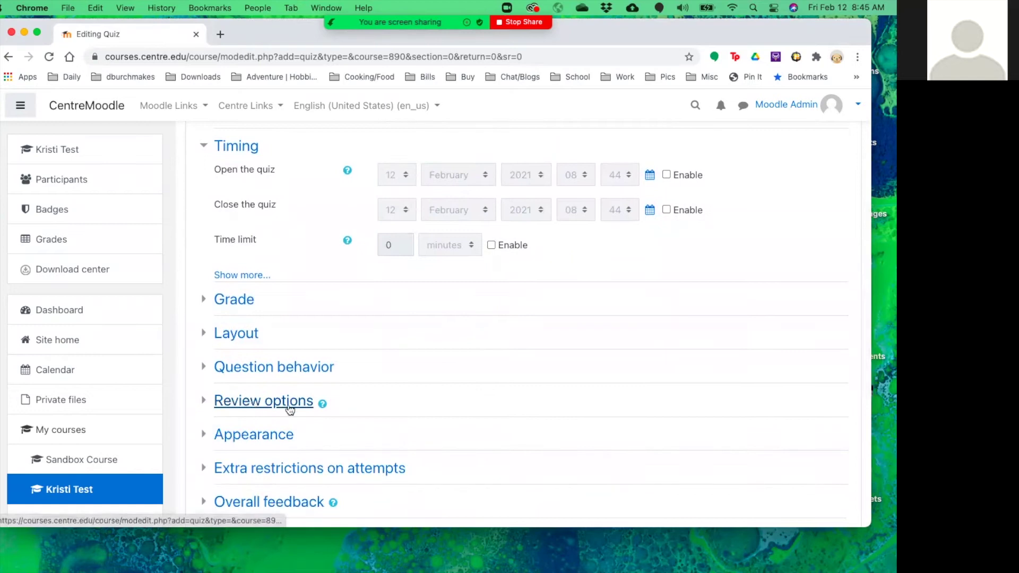
pyautogui.scroll(-6, 504, 428)
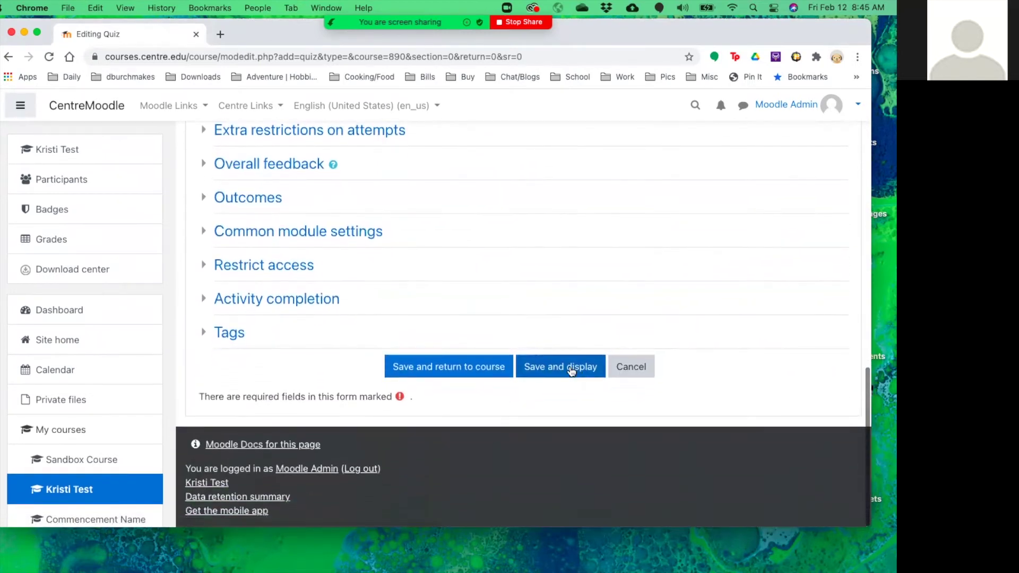
pyautogui.click(571, 370)
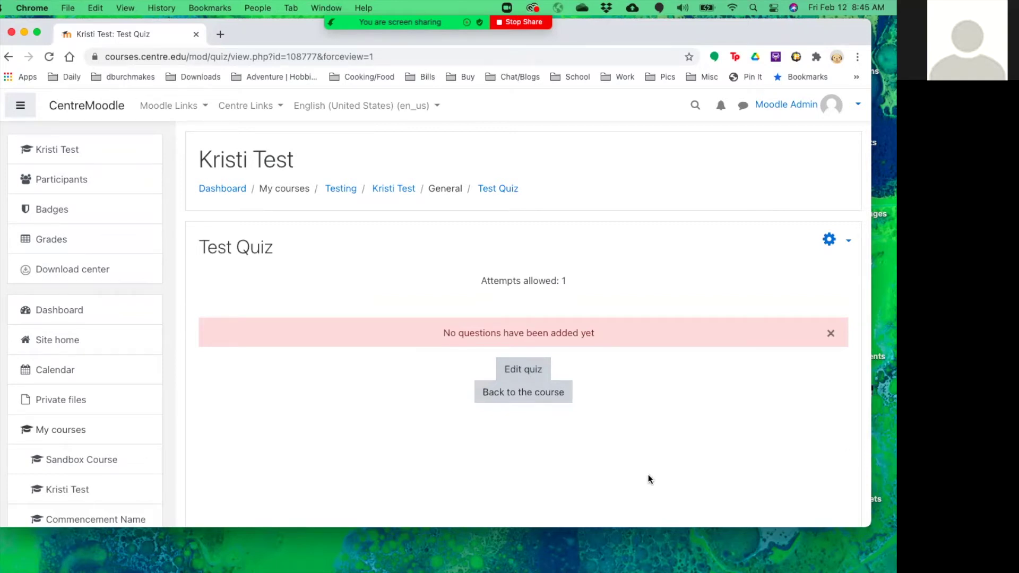
# From the quiz editing page, add a brand-new Essay question to Test Quiz
pyautogui.click(529, 371)
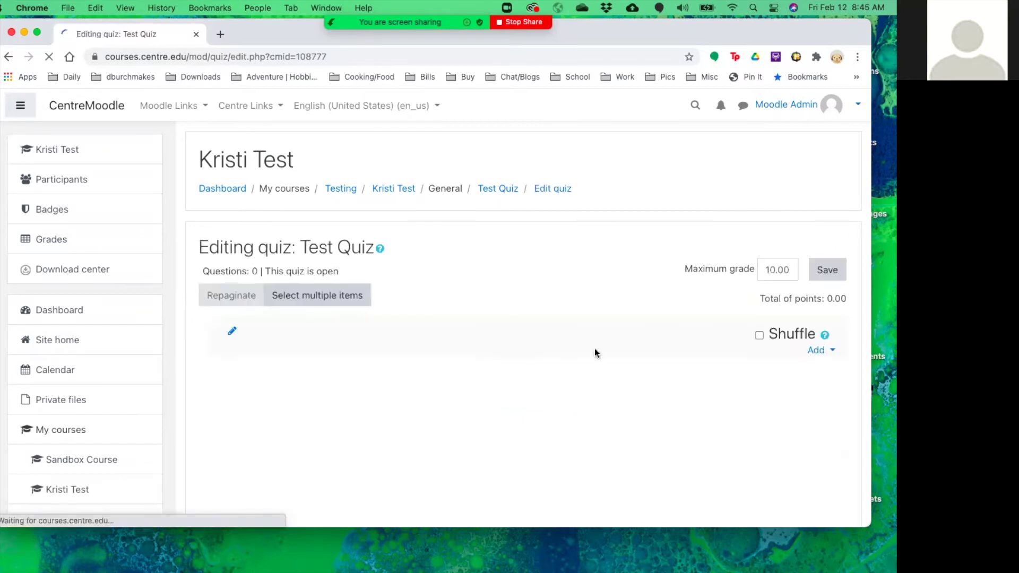
pyautogui.click(823, 356)
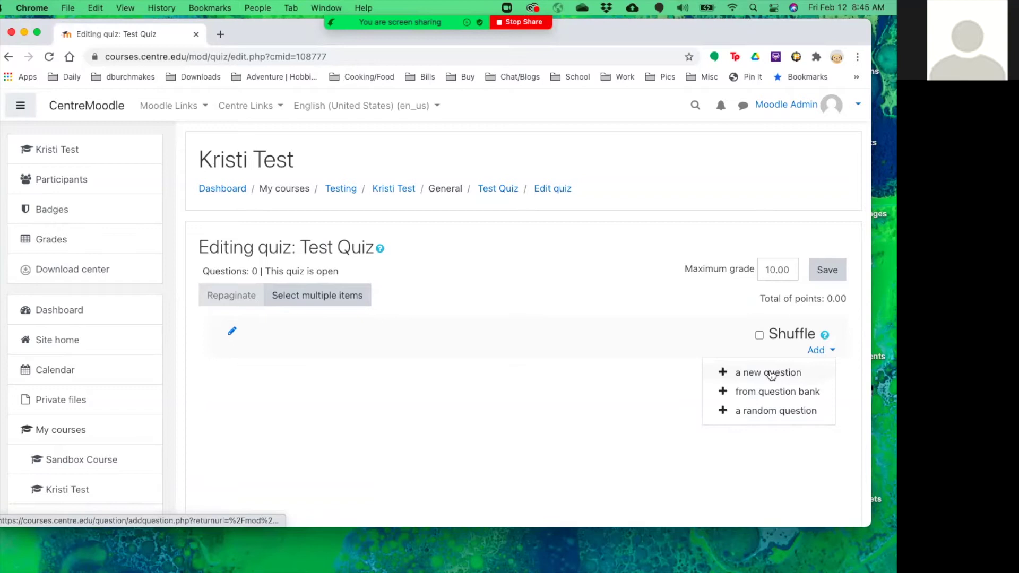
pyautogui.click(772, 373)
pyautogui.scroll(-4, 796, 319)
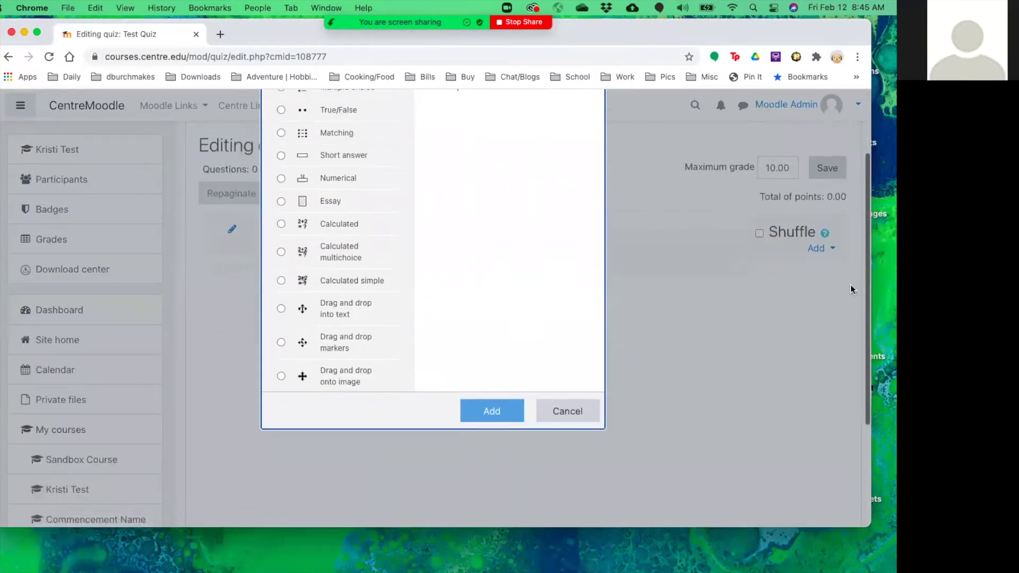
pyautogui.click(282, 201)
pyautogui.click(489, 410)
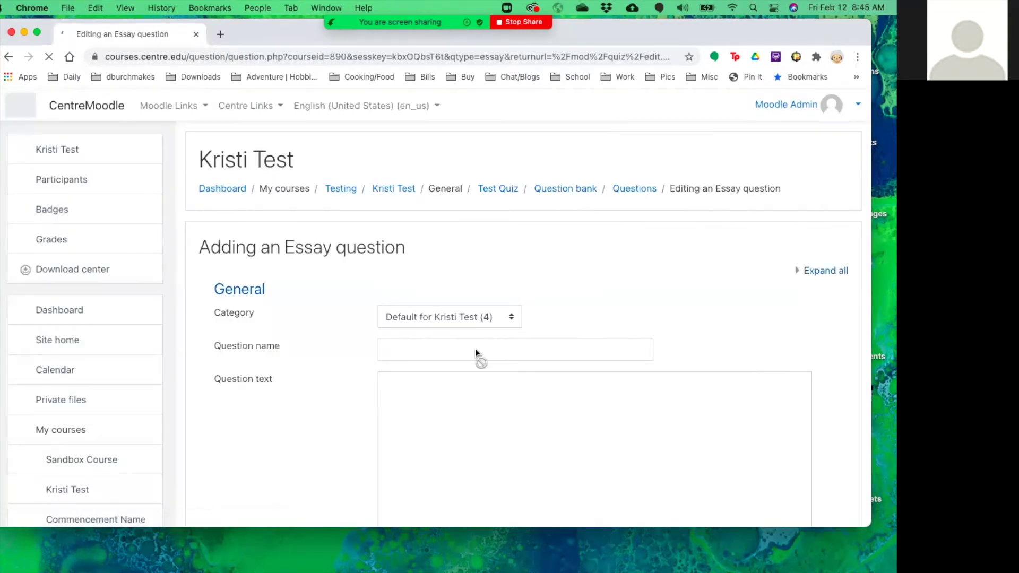
# Name the essay question 'Essay One' with question text 'Write your first essay here'
pyautogui.click(419, 349)
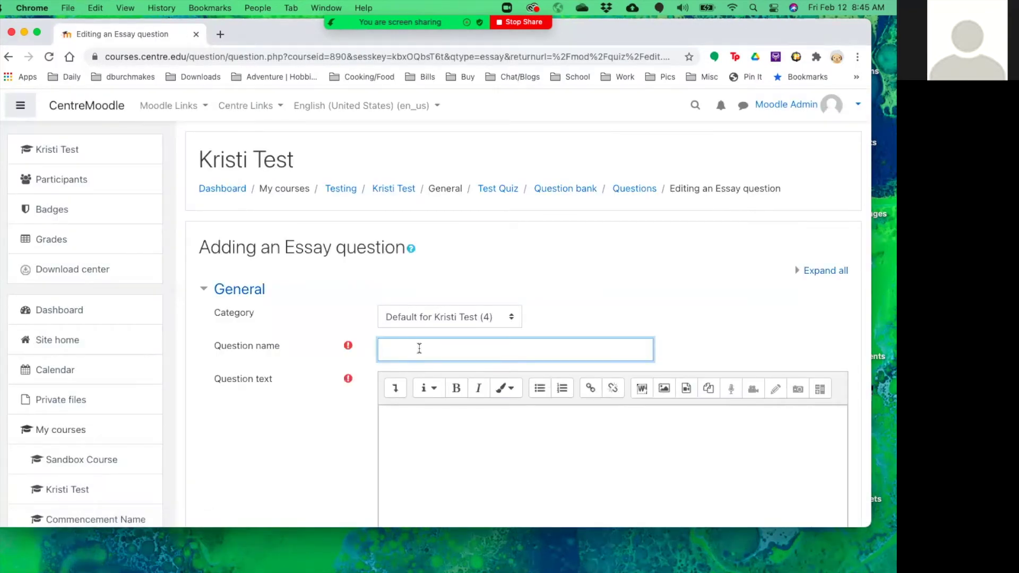
pyautogui.write('q1')
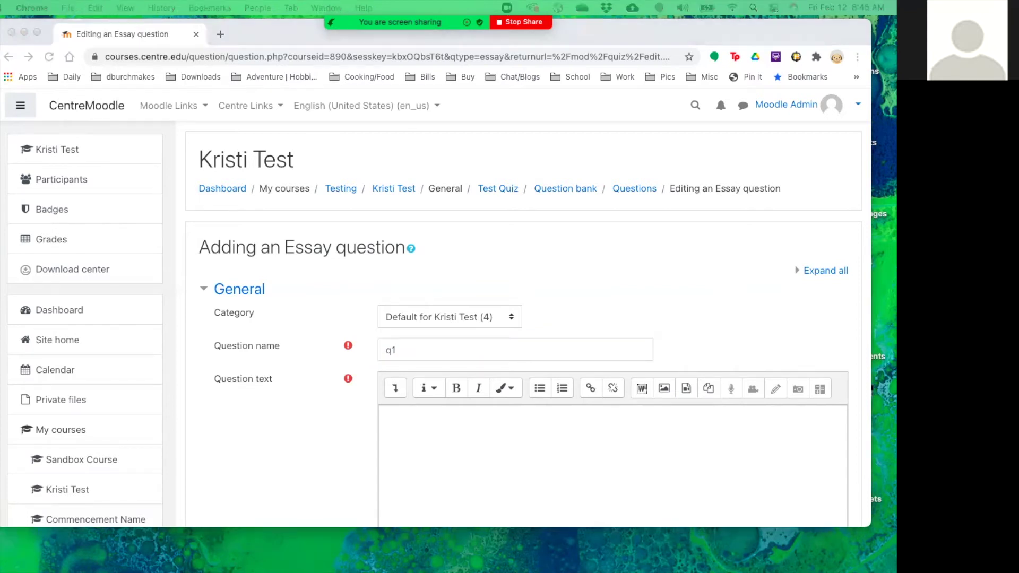
pyautogui.scroll(-1, 526, 318)
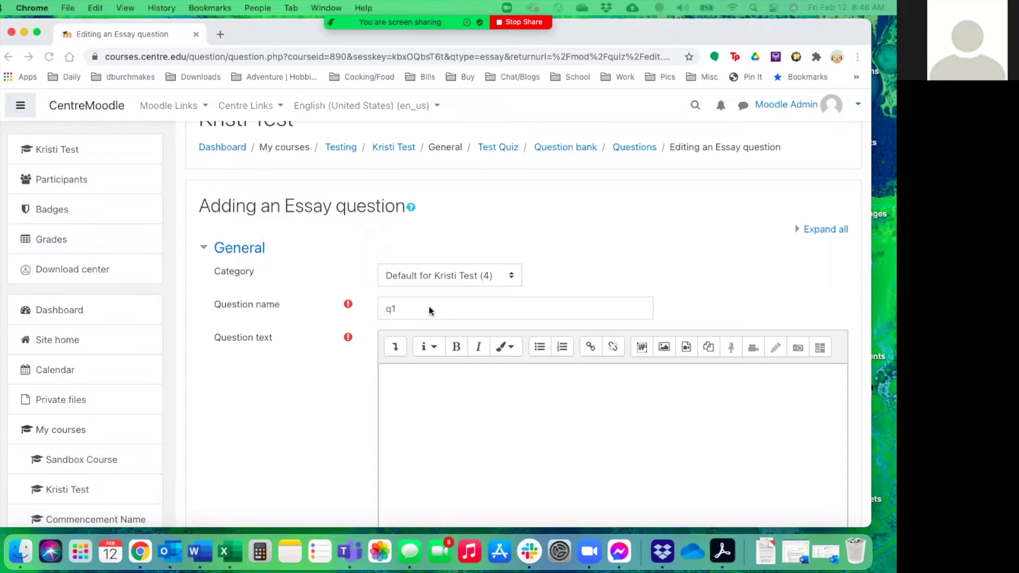
pyautogui.moveTo(429, 306); pyautogui.dragTo(371, 304)
pyautogui.write('Ess')
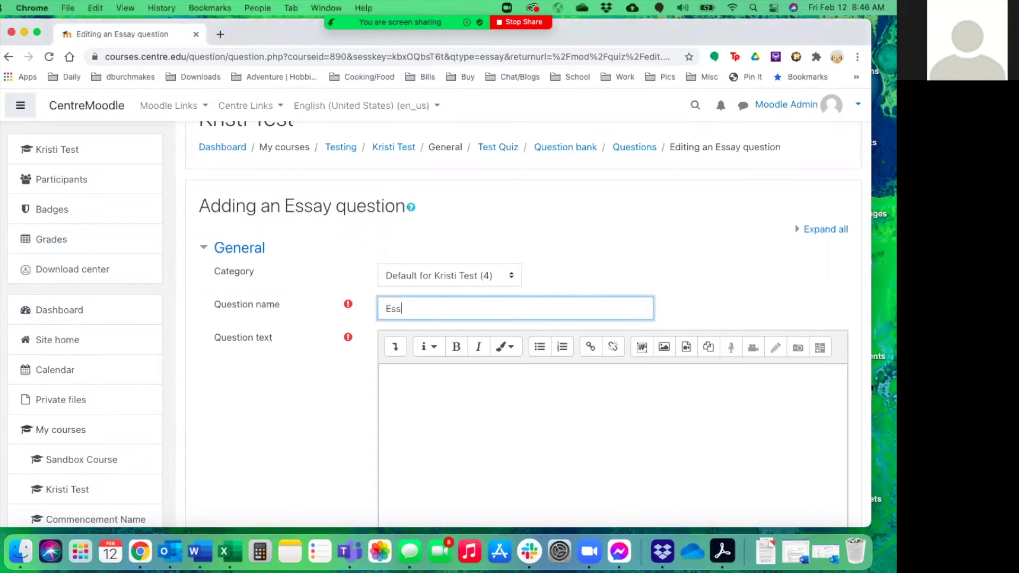
pyautogui.write('ay One')
pyautogui.click(423, 391)
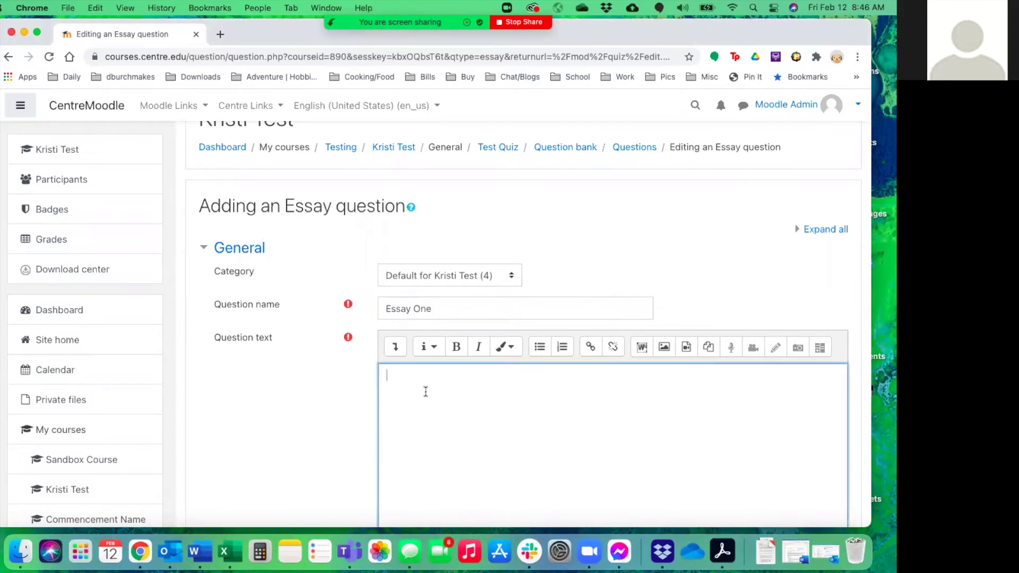
pyautogui.write('Write your first essay here.')
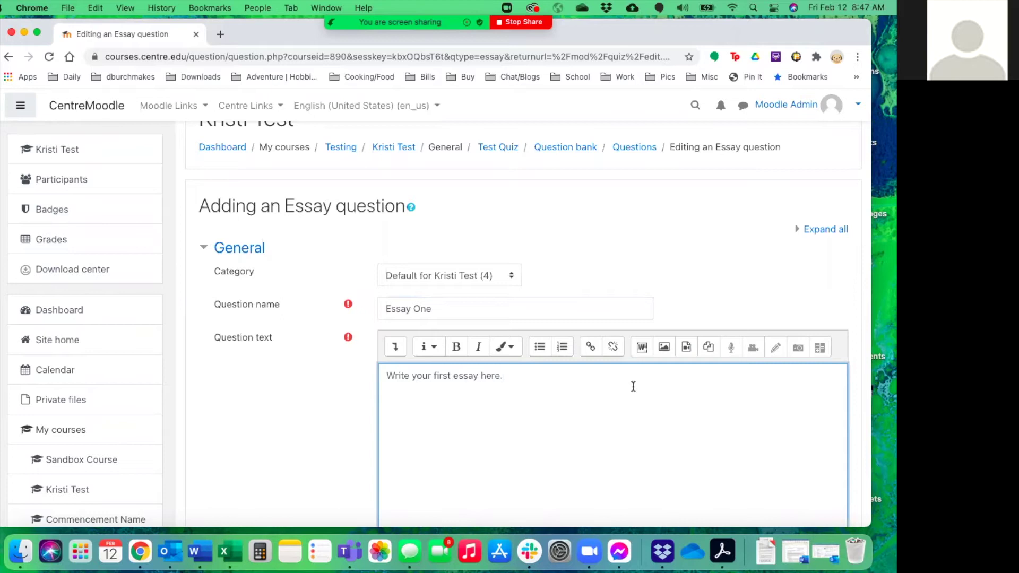
# Save the essay question into the quiz with its default 1-point mark
pyautogui.scroll(-3, 634, 386)
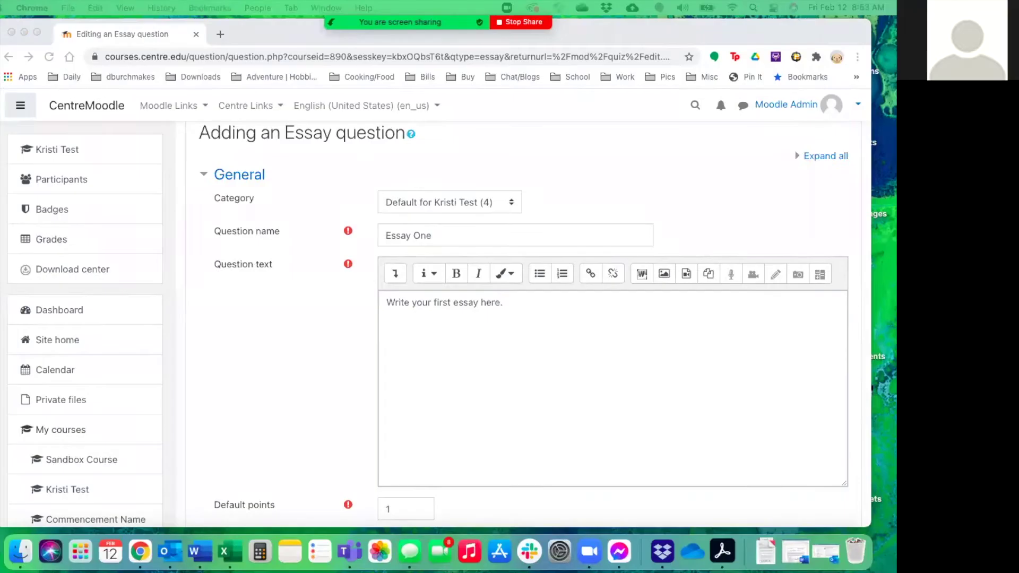
pyautogui.click(638, 402)
pyautogui.scroll(-5, 638, 402)
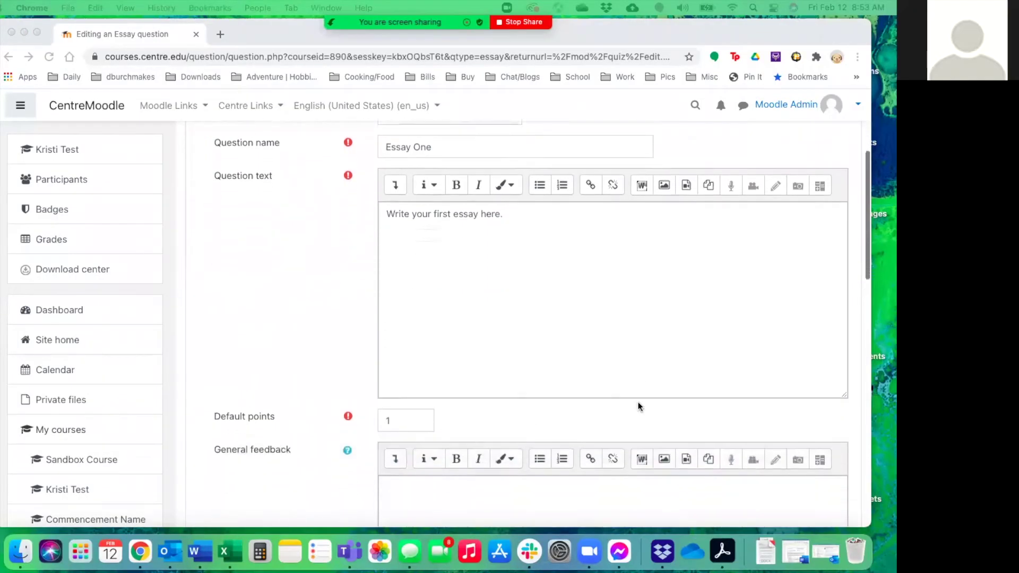
pyautogui.scroll(-1, 638, 402)
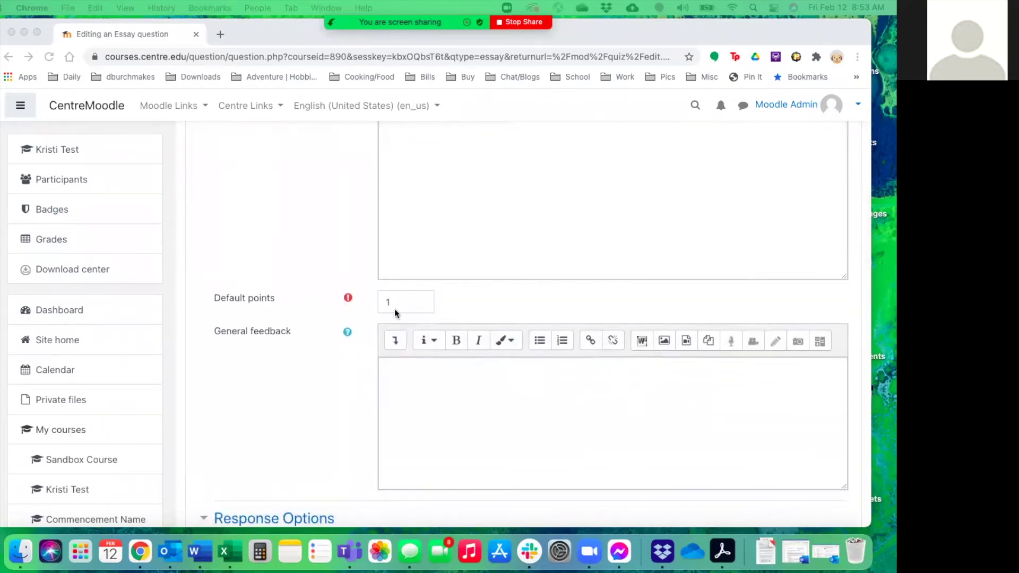
pyautogui.scroll(-4, 419, 348)
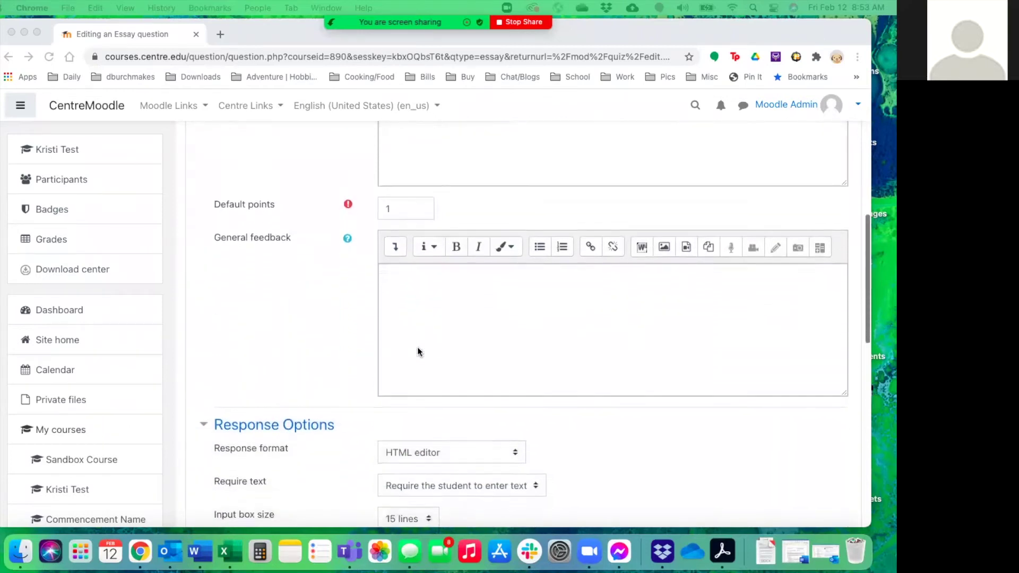
pyautogui.scroll(-5, 419, 351)
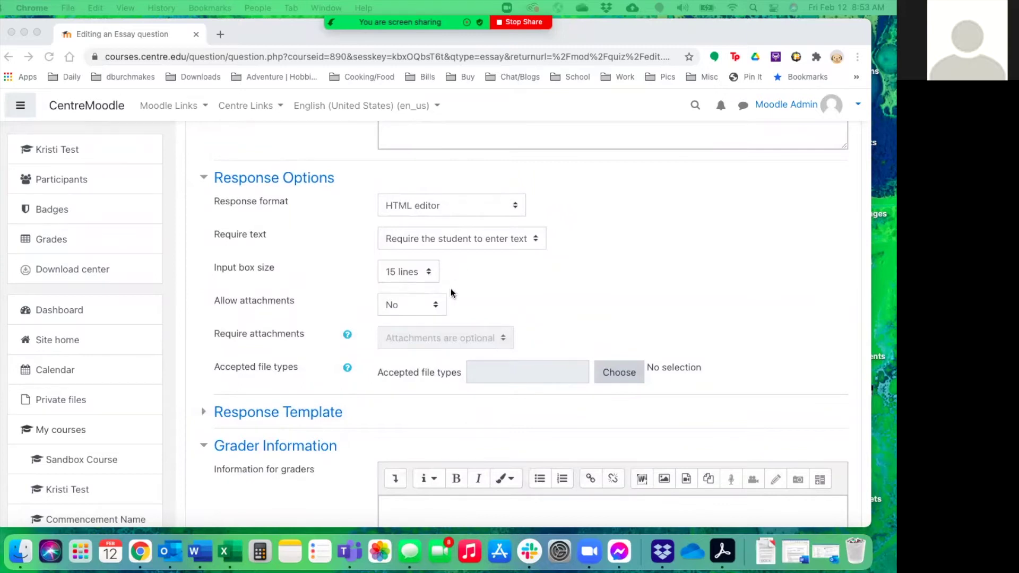
pyautogui.scroll(-6, 451, 289)
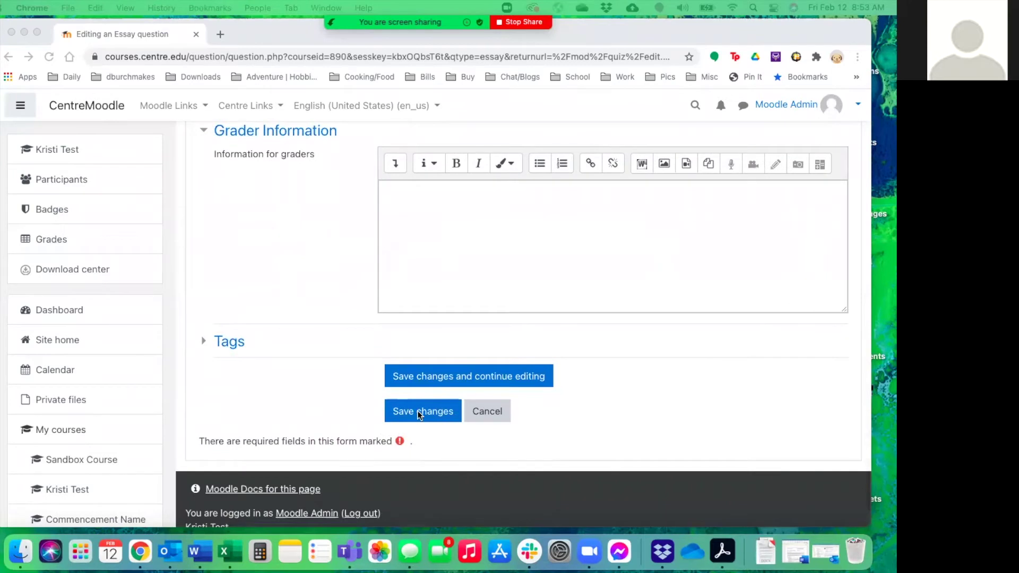
pyautogui.click(416, 410)
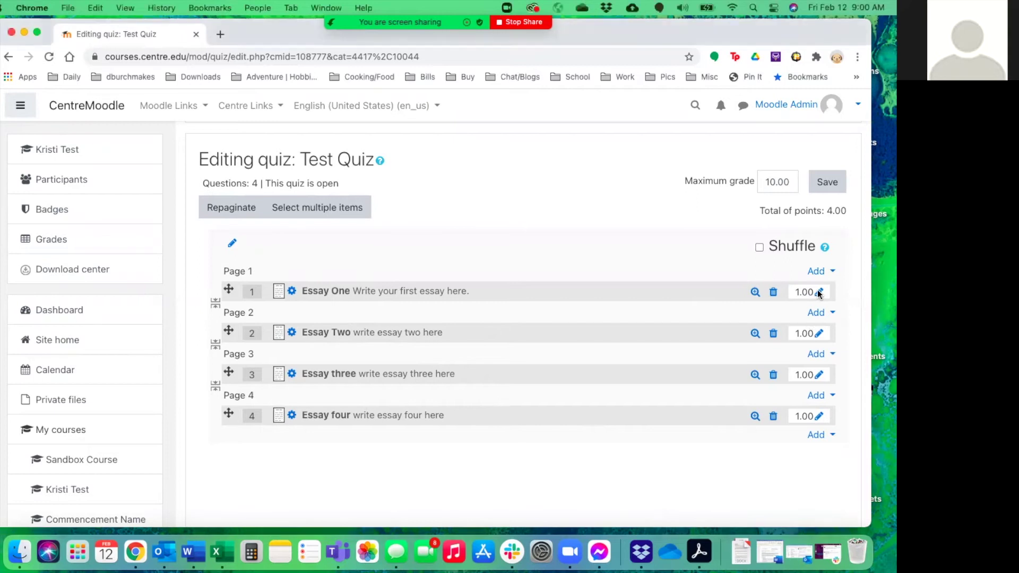
# Give Essay One and Essay Two a mark of 50 points each
pyautogui.click(819, 293)
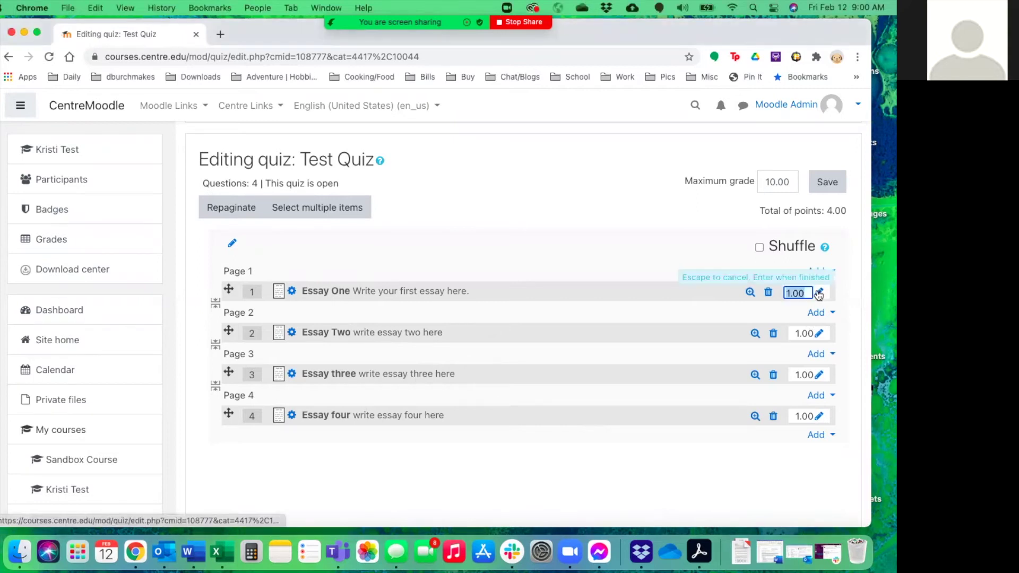
pyautogui.write('50')
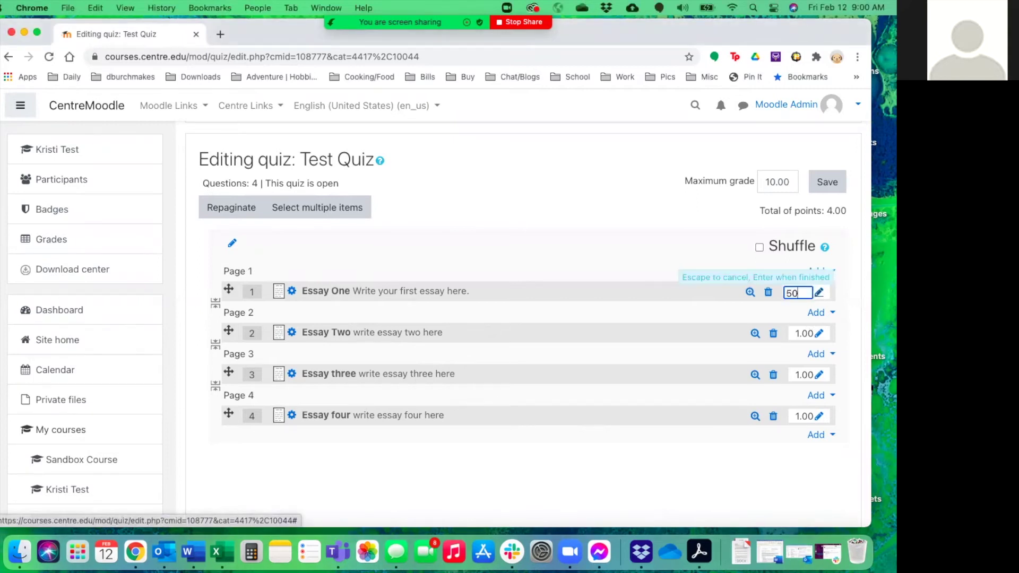
pyautogui.press('Return')
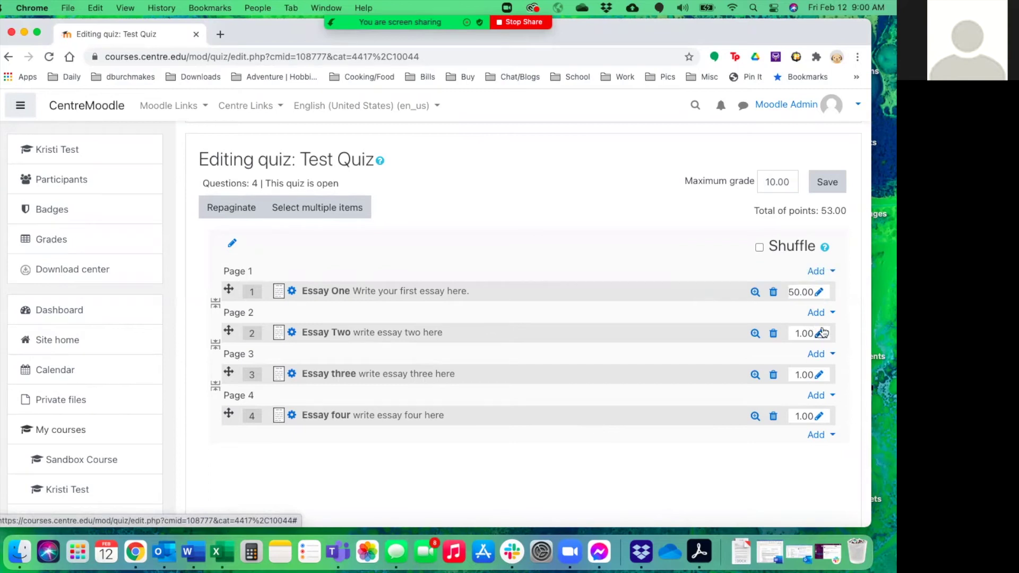
pyautogui.click(820, 333)
pyautogui.write('50')
pyautogui.press('Return')
# Give Essay three and Essay four 50 points each, and enter 100 as the maximum grade
pyautogui.click(820, 374)
pyautogui.write('50')
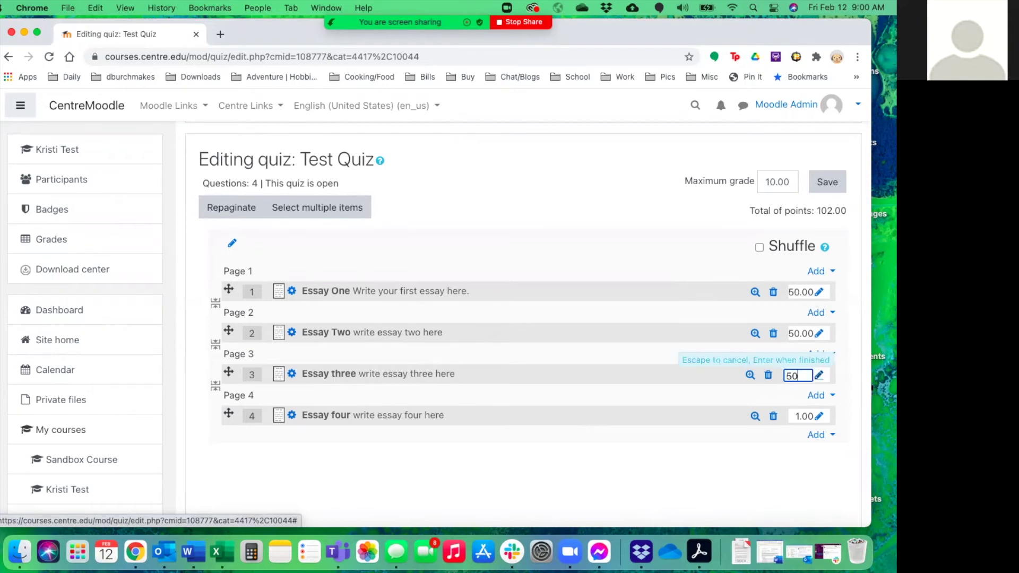
pyautogui.press('Return')
pyautogui.click(820, 416)
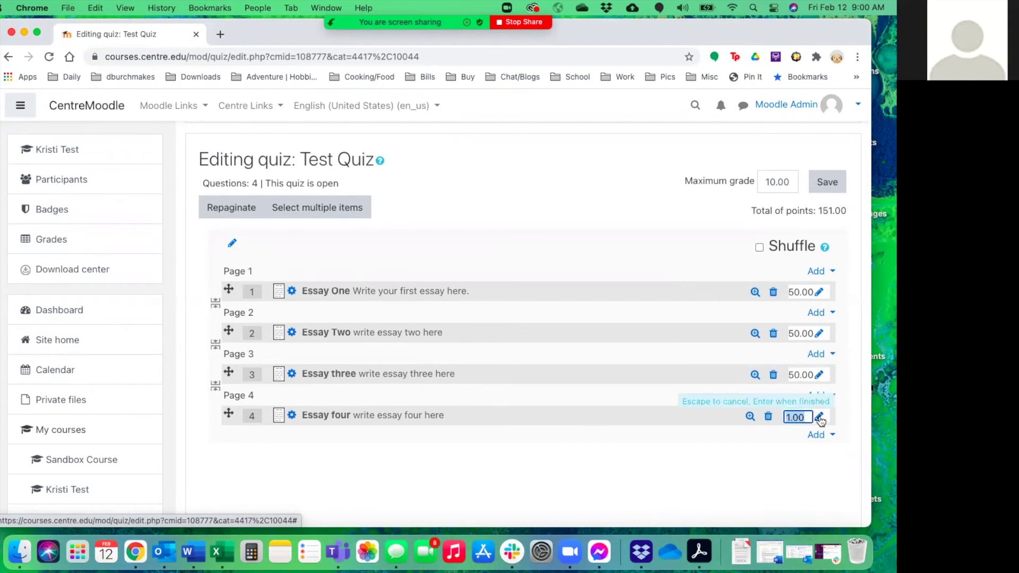
pyautogui.write('50')
pyautogui.press('Return')
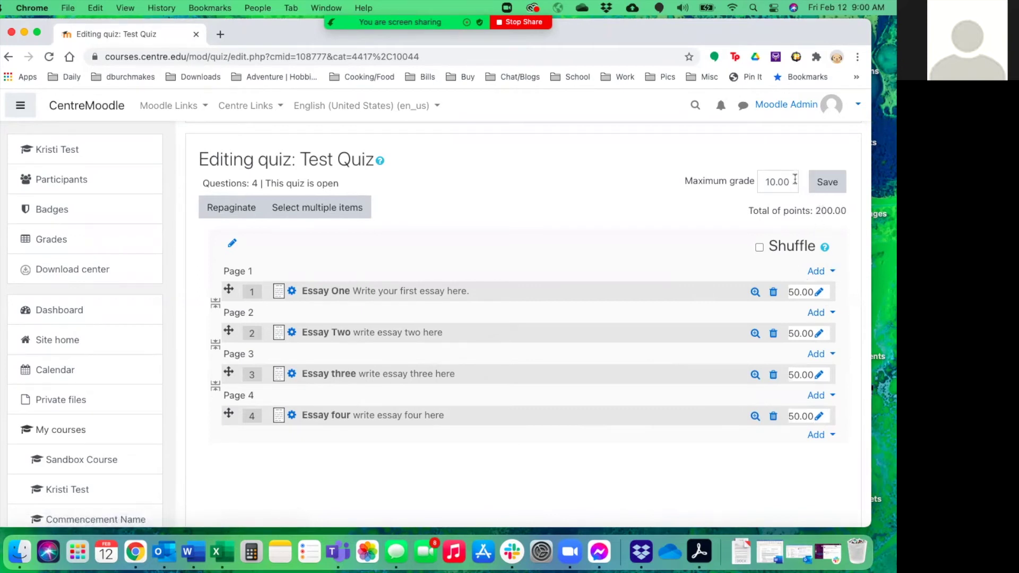
pyautogui.click(749, 182)
pyautogui.write('100')
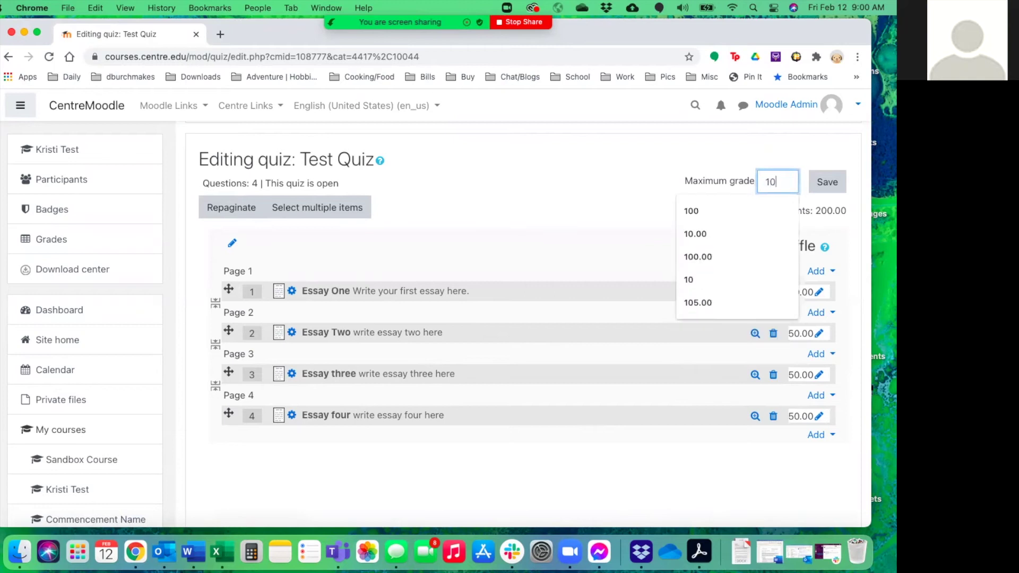
# Save the quiz's maximum grade of 100, then view the course Grader report
pyautogui.click(824, 187)
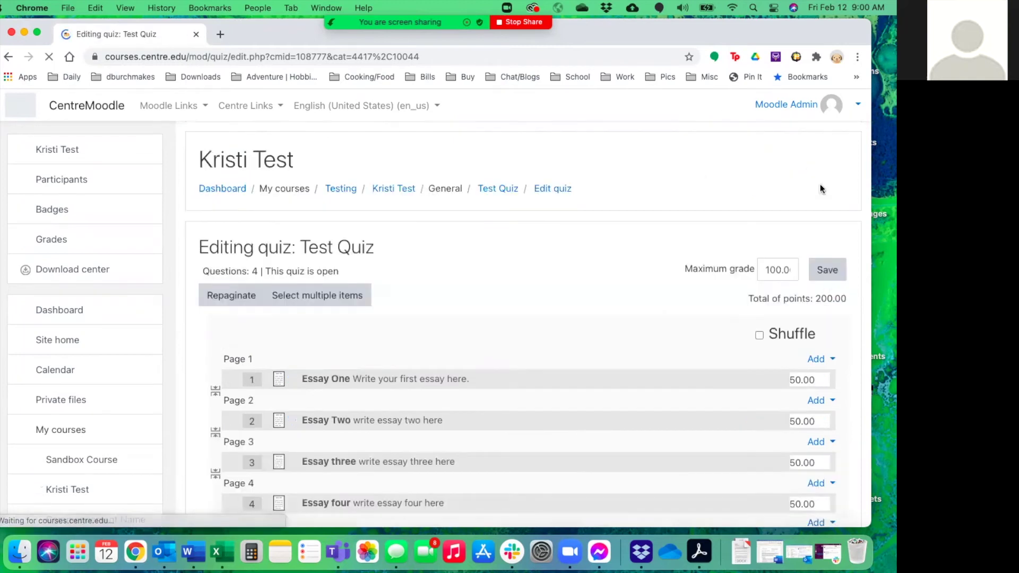
pyautogui.scroll(-2, 737, 299)
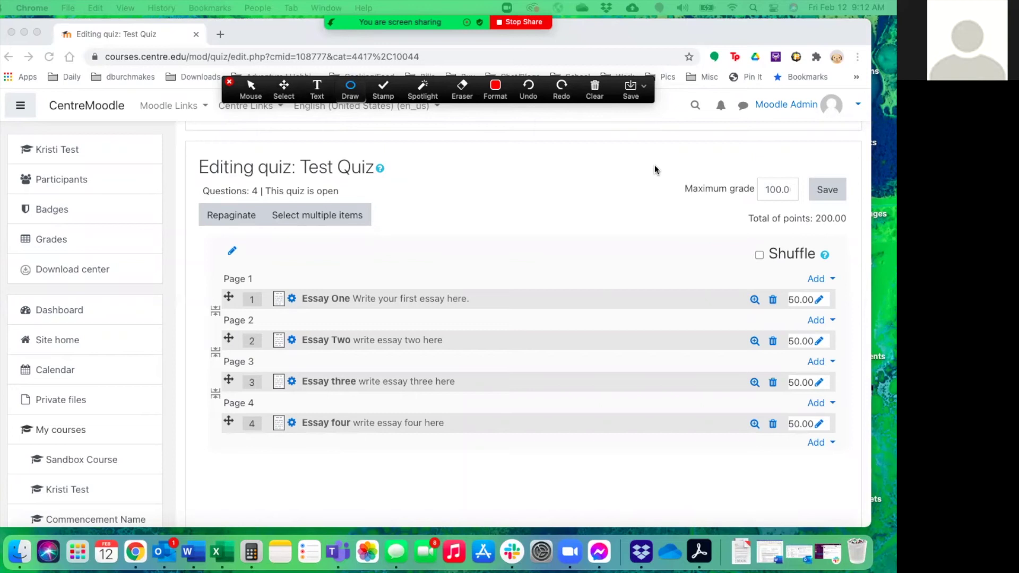
pyautogui.moveTo(654, 164)
pyautogui.mouseDown()
pyautogui.moveTo(735, 181)
pyautogui.moveTo(811, 227)
pyautogui.moveTo(869, 243)
pyautogui.mouseUp()
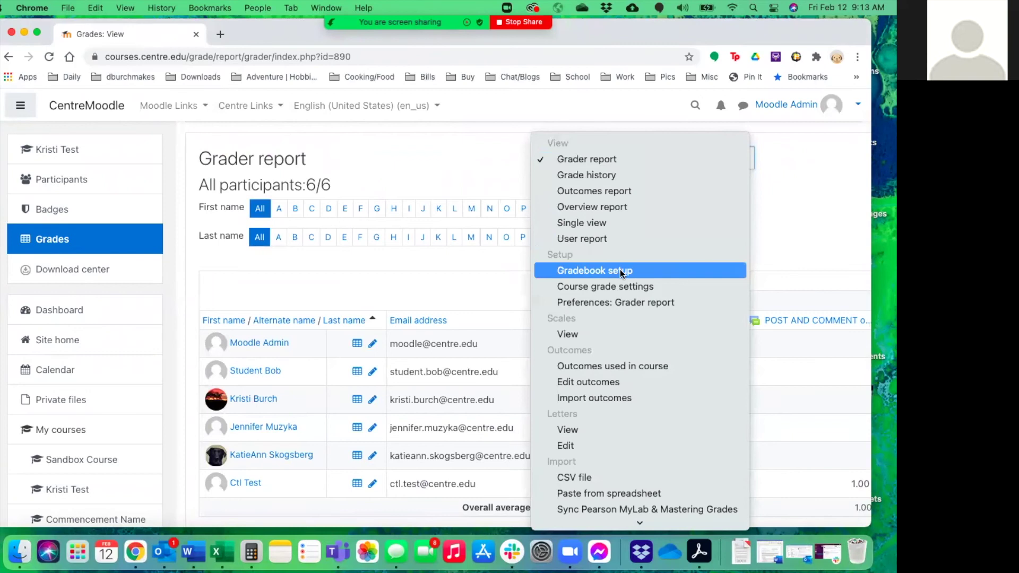
# In Gradebook setup, open Edit settings for the Test Quiz grade item
pyautogui.click(619, 270)
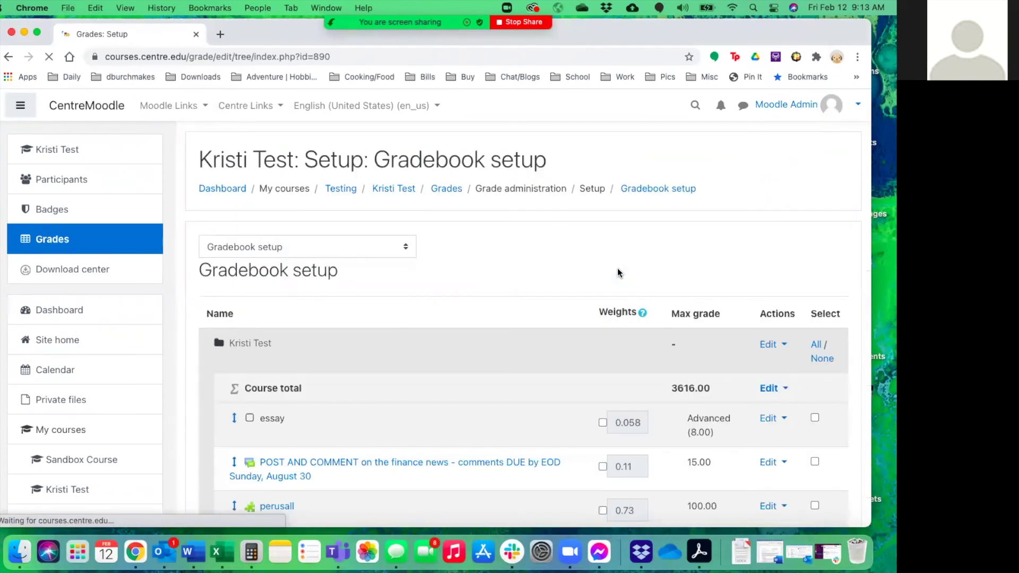
pyautogui.scroll(-20, 488, 415)
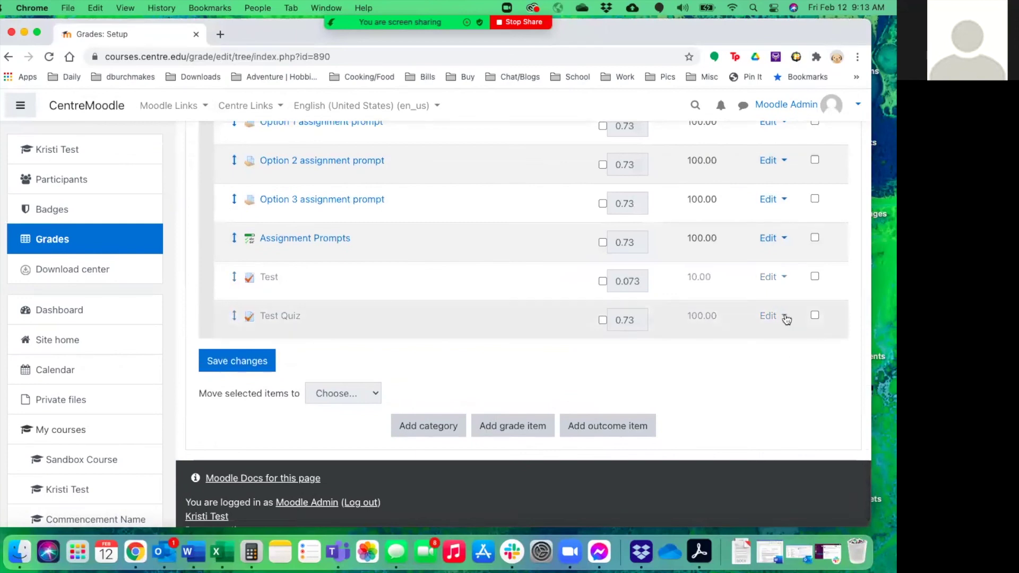
pyautogui.click(781, 318)
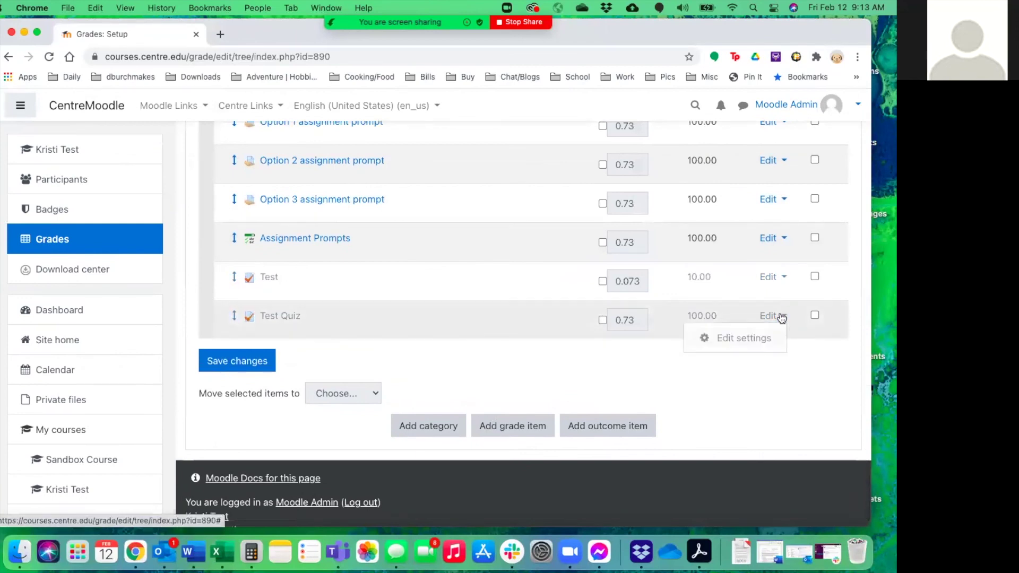
pyautogui.click(739, 344)
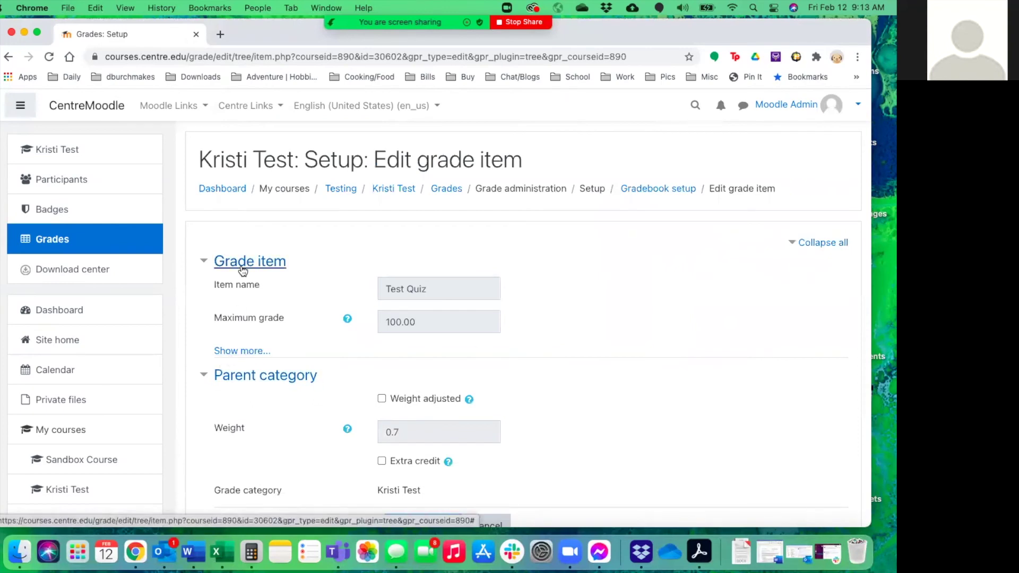
# Change the Test Quiz grade item's multiplicator from 1.0000 to 2 and save
pyautogui.click(230, 352)
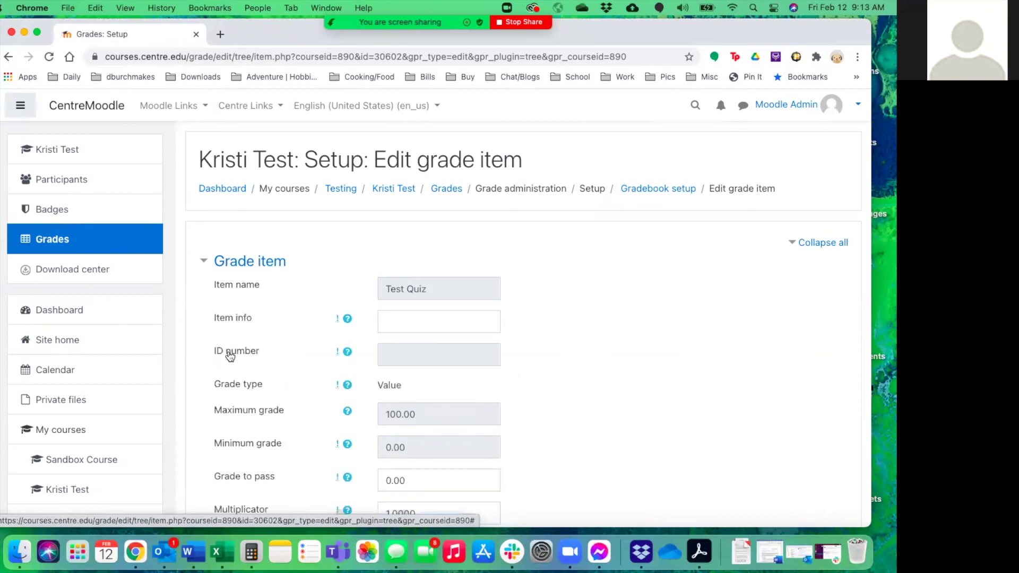
pyautogui.scroll(-4, 390, 453)
pyautogui.scroll(-1, 391, 454)
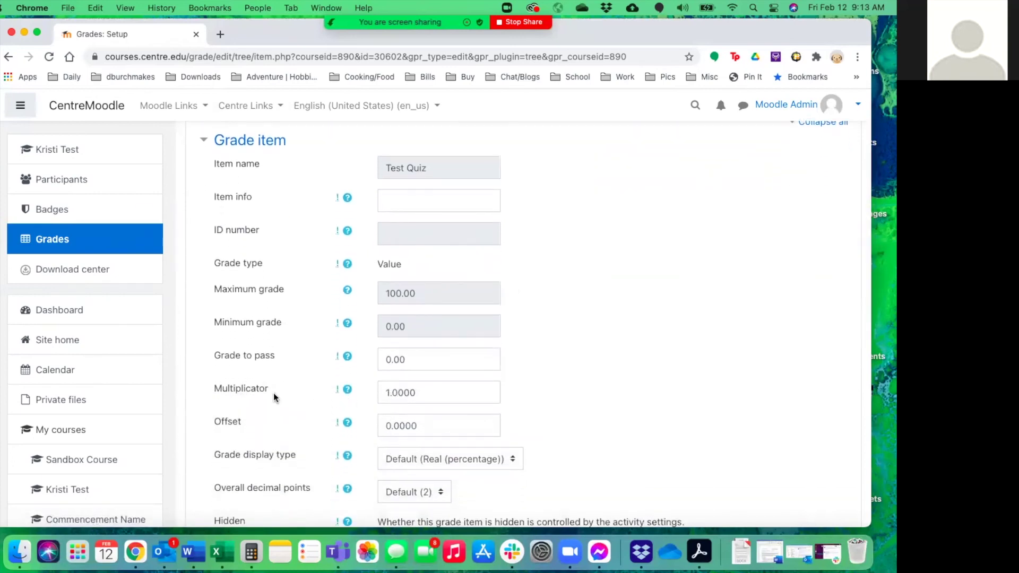
pyautogui.moveTo(426, 392); pyautogui.dragTo(361, 390)
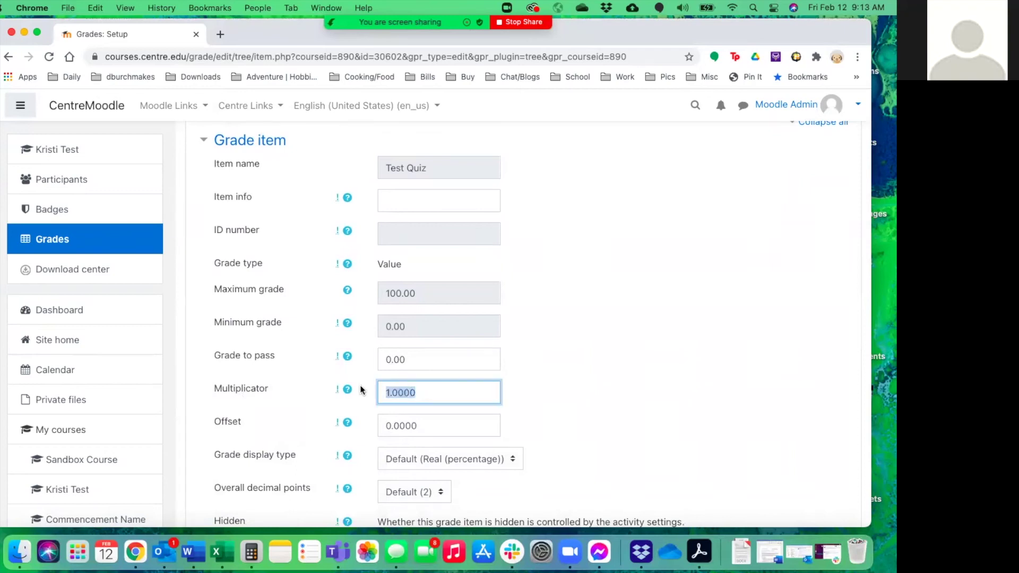
pyautogui.write('2')
pyautogui.scroll(-10, 669, 403)
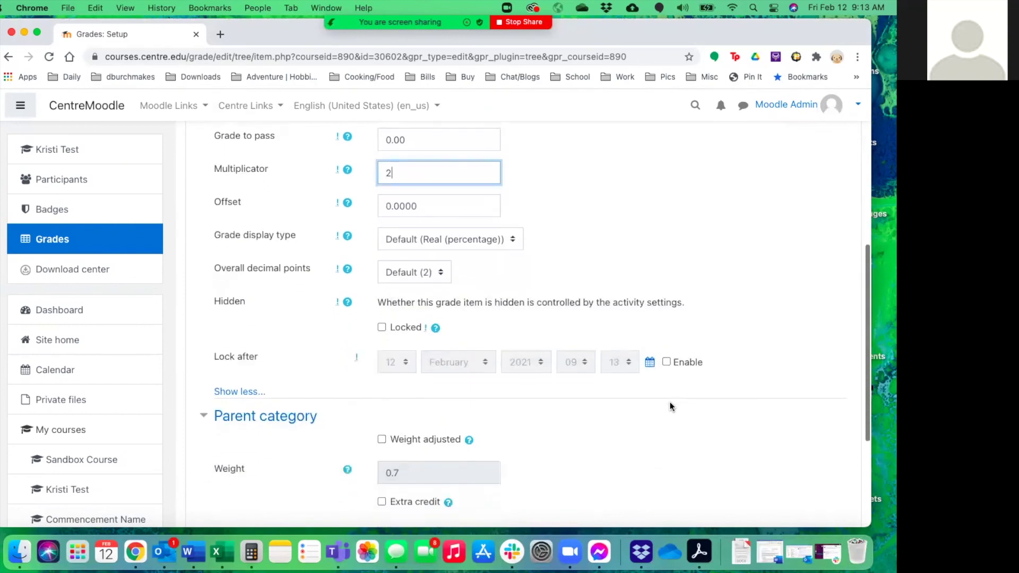
pyautogui.click(422, 385)
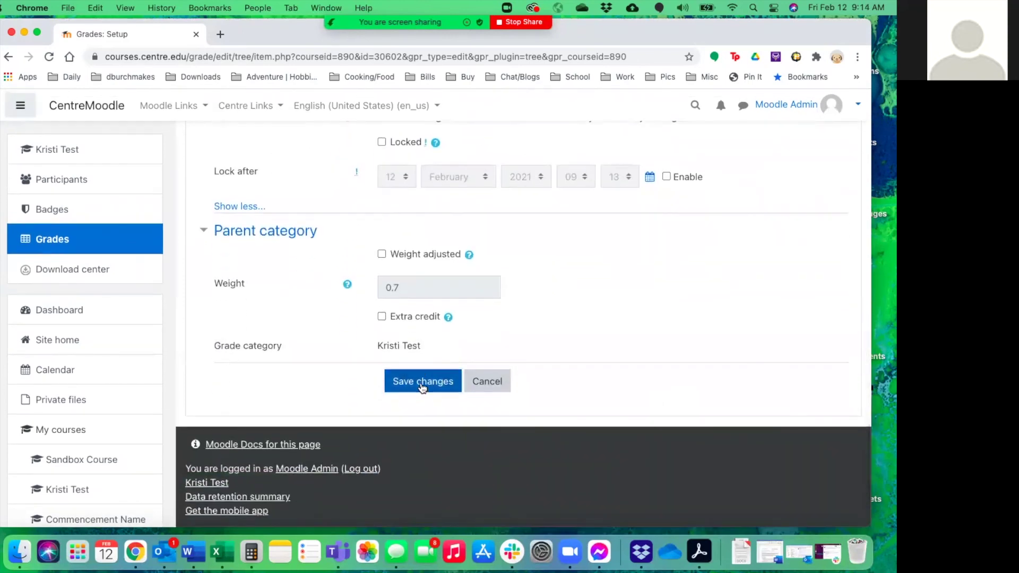